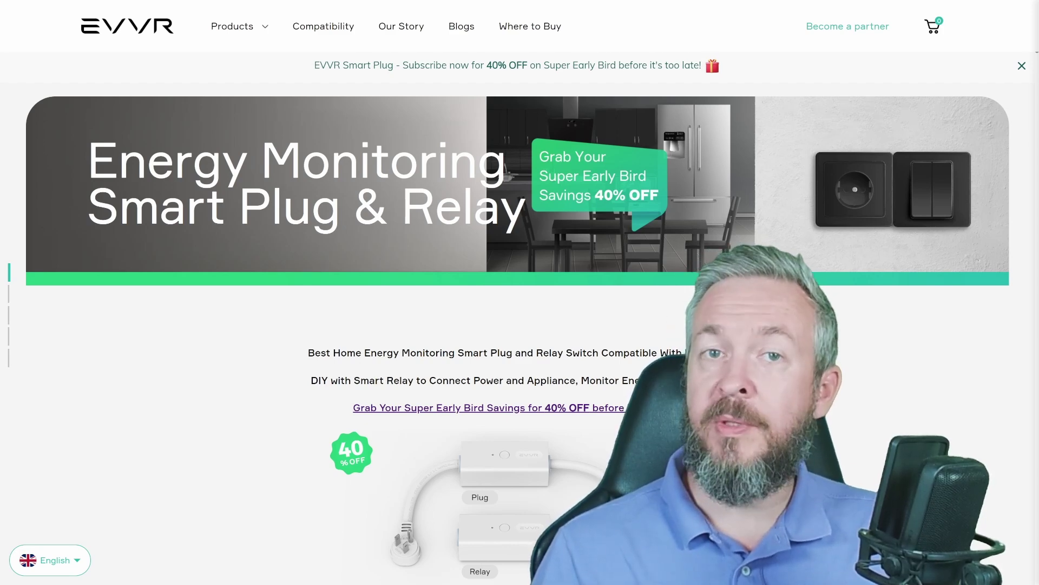
# Scroll the EVVR Energy Monitoring Smart Plug & Relay page past the hero to the Works with Apple HomeKit feature columns
pyautogui.scroll(-4, 518, 317)
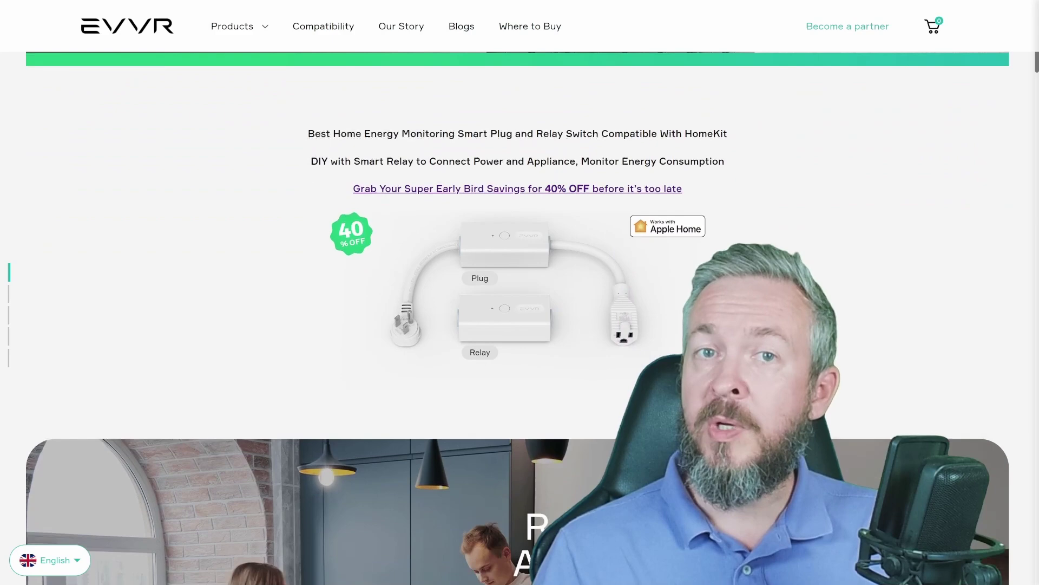
pyautogui.scroll(-2, 519, 317)
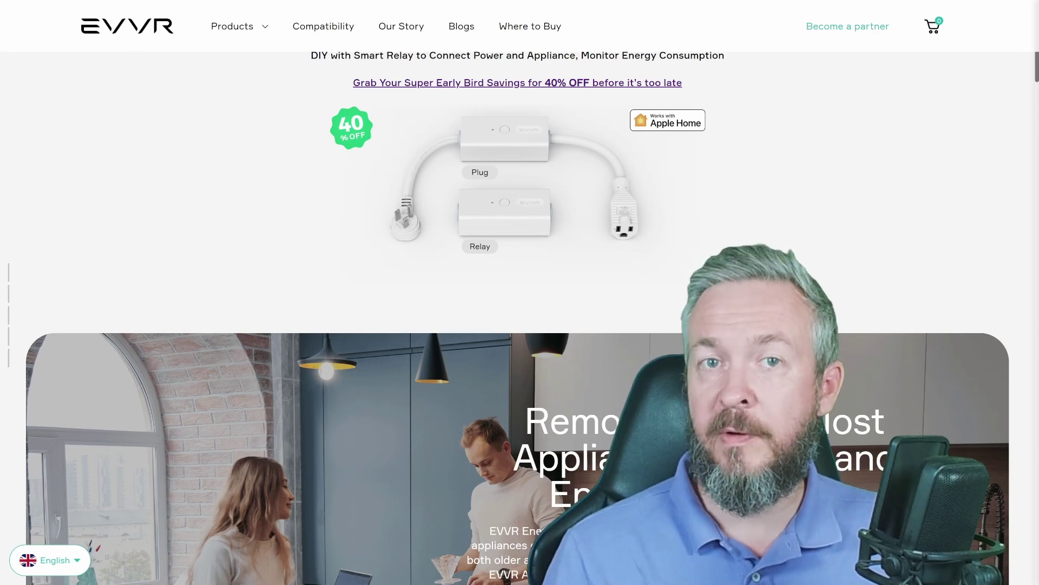
pyautogui.scroll(-3, 518, 317)
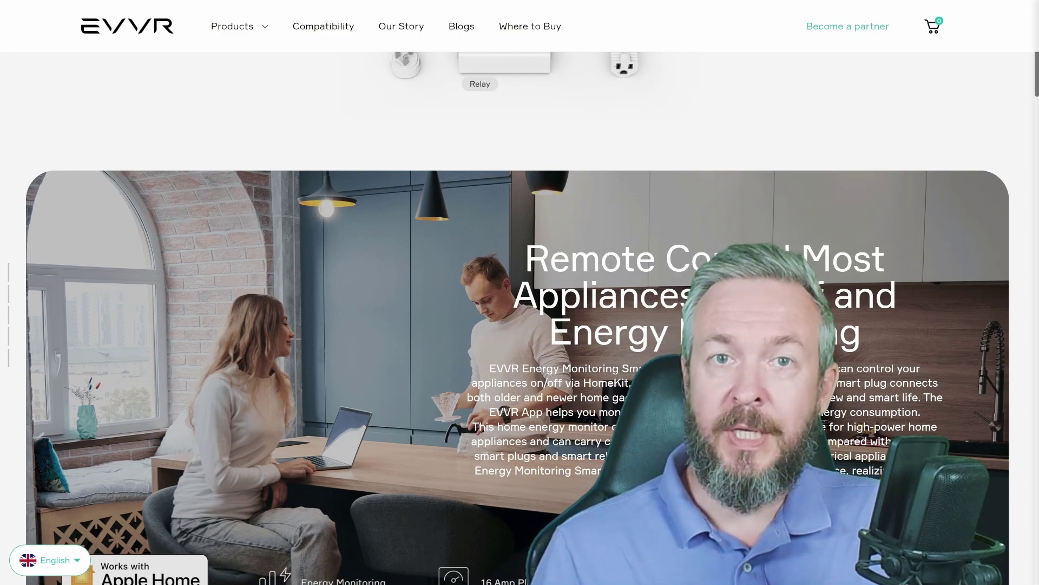
pyautogui.scroll(-2, 518, 317)
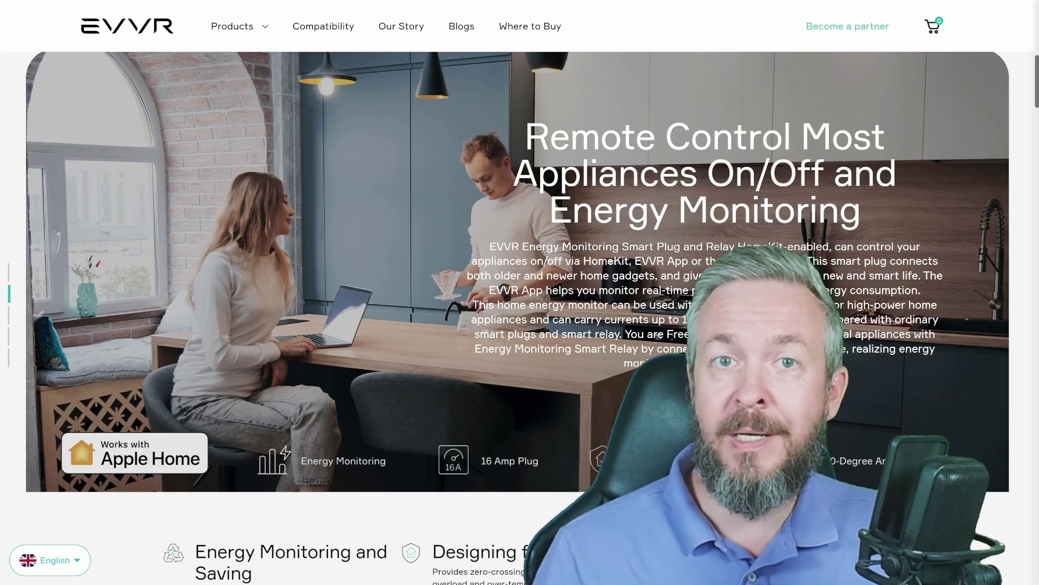
pyautogui.scroll(-3, 518, 318)
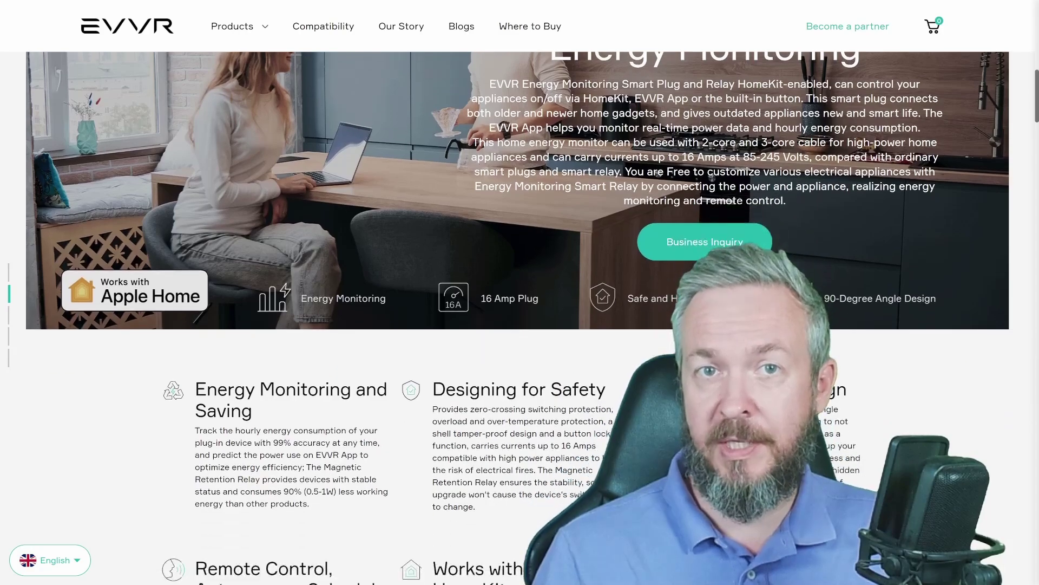
pyautogui.scroll(-2, 520, 292)
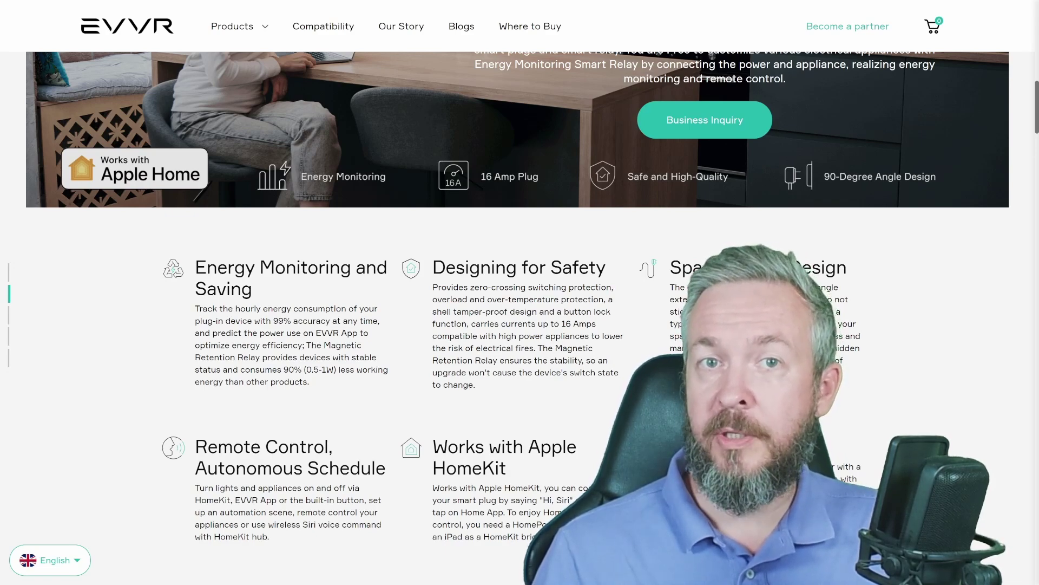
pyautogui.scroll(-2, 518, 317)
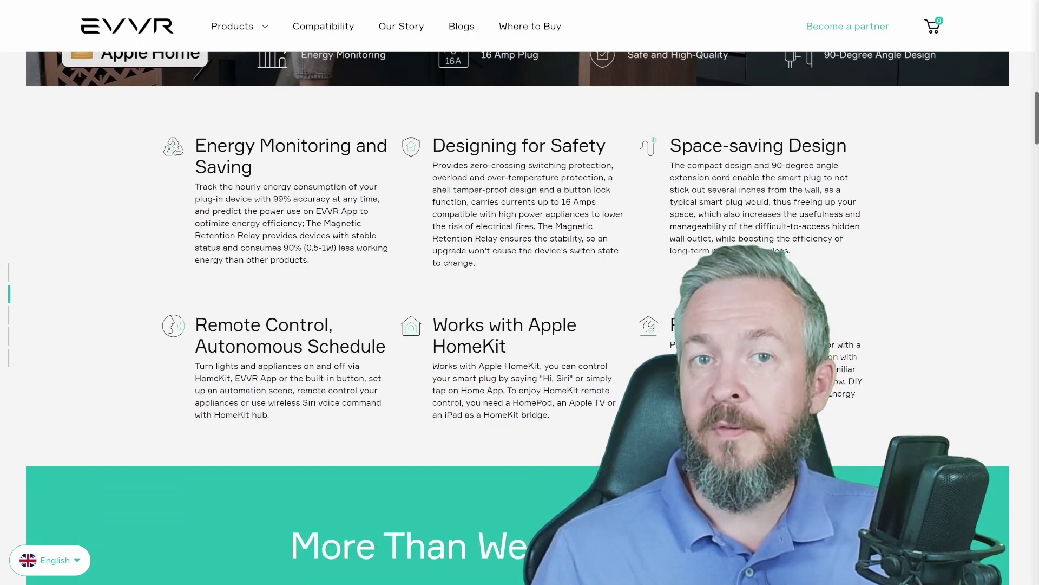
pyautogui.scroll(-2, 518, 318)
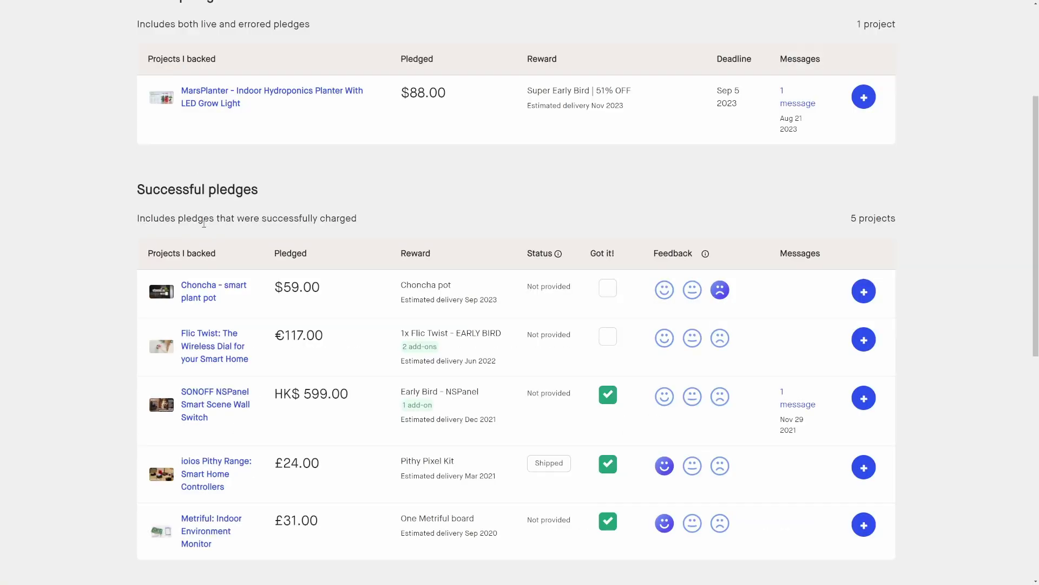
# Glance at the Choncha project, then return to backed projects and open Flic Twist
pyautogui.click(209, 291)
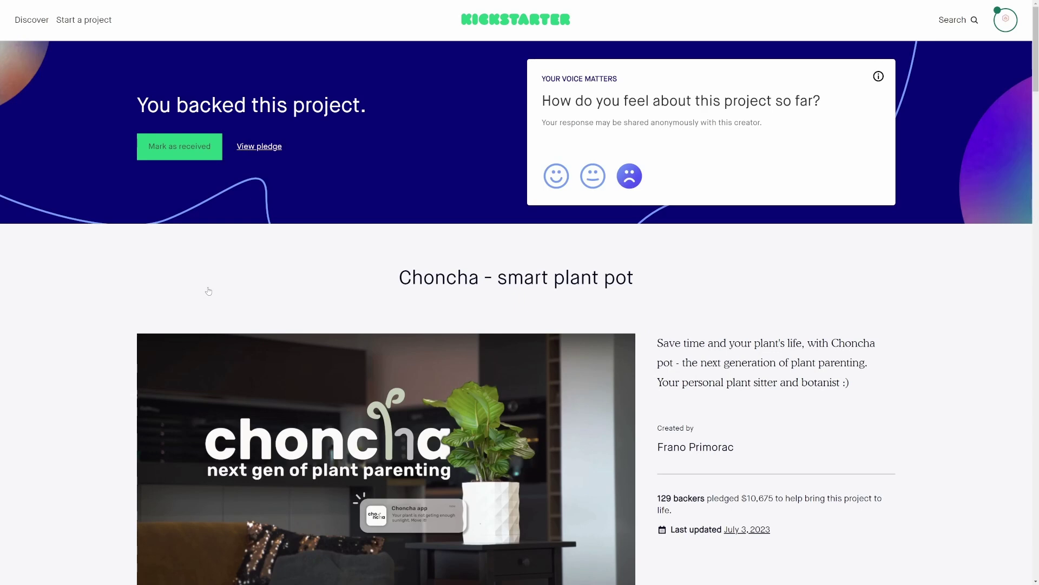
pyautogui.hotkey('alt', 'Left')
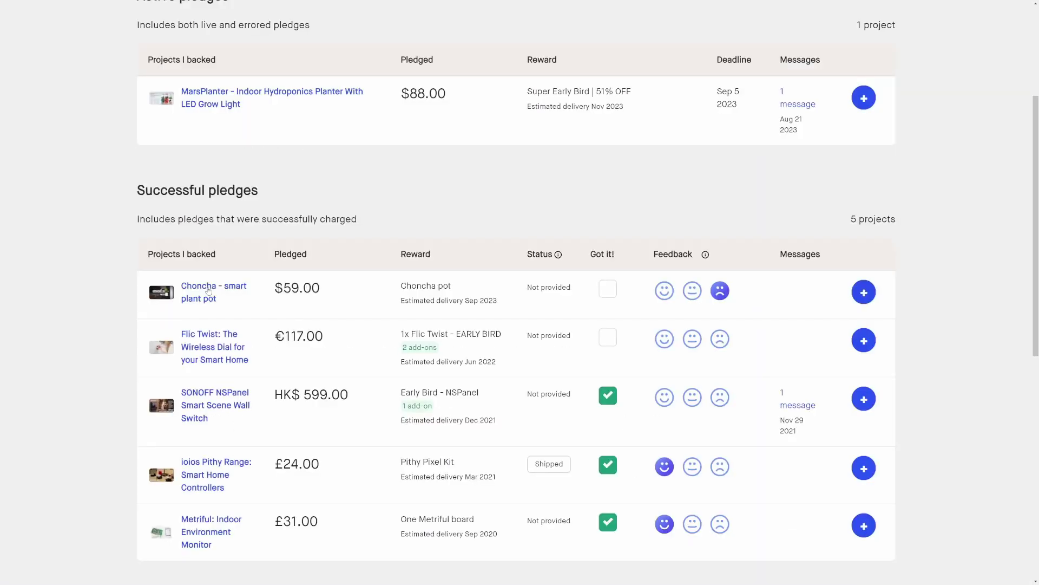
pyautogui.click(187, 339)
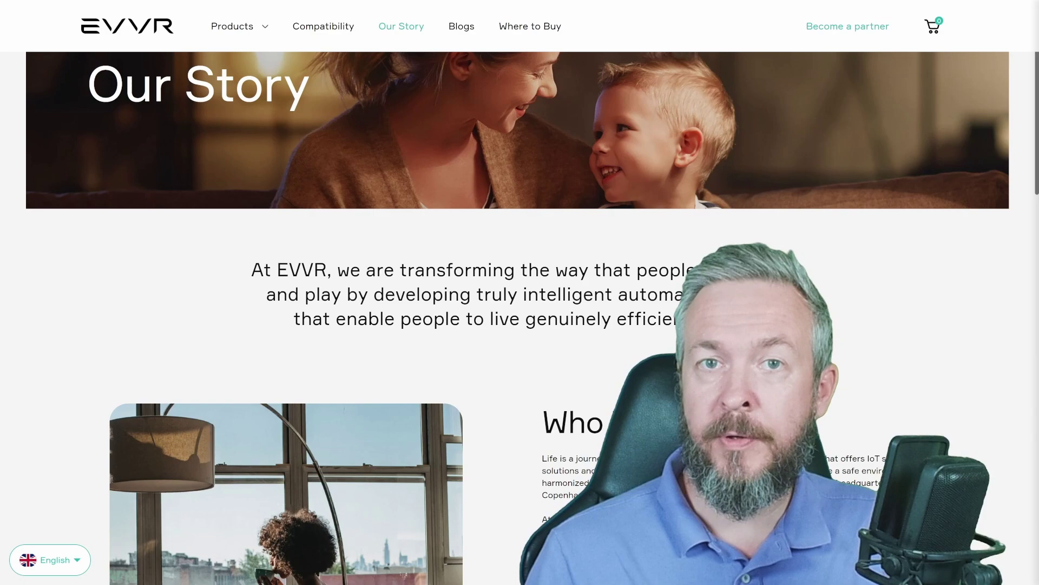
# Scroll EVVR's Our Story page down to the Who We Are section
pyautogui.scroll(-1, 519, 318)
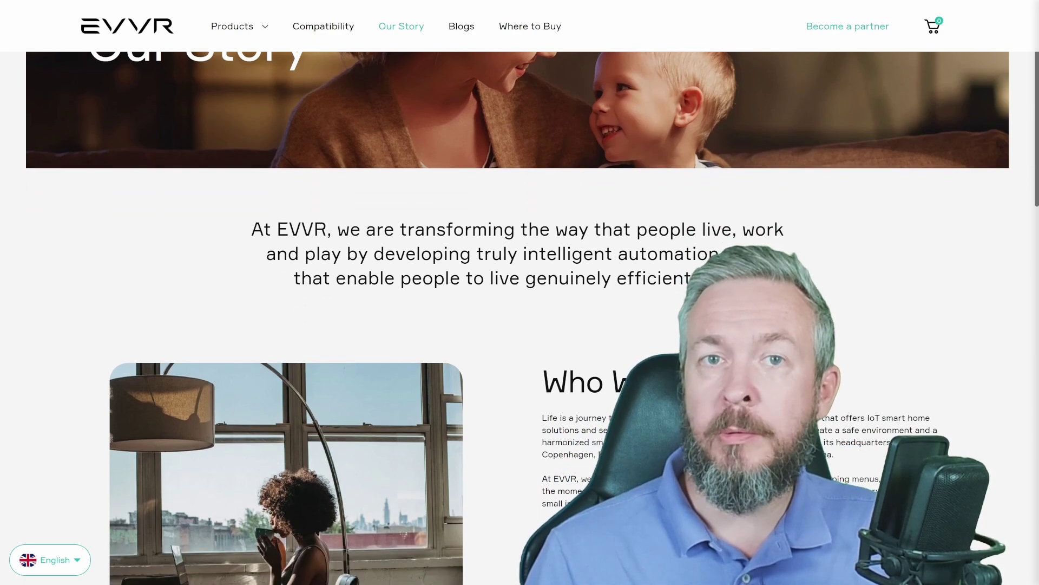
pyautogui.scroll(-3, 520, 317)
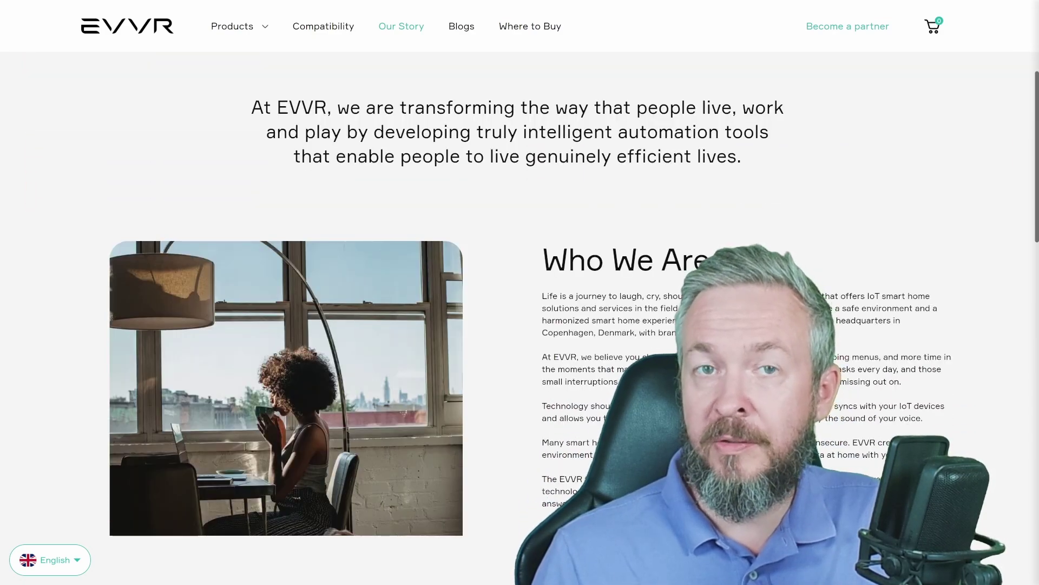
pyautogui.scroll(-3, 520, 317)
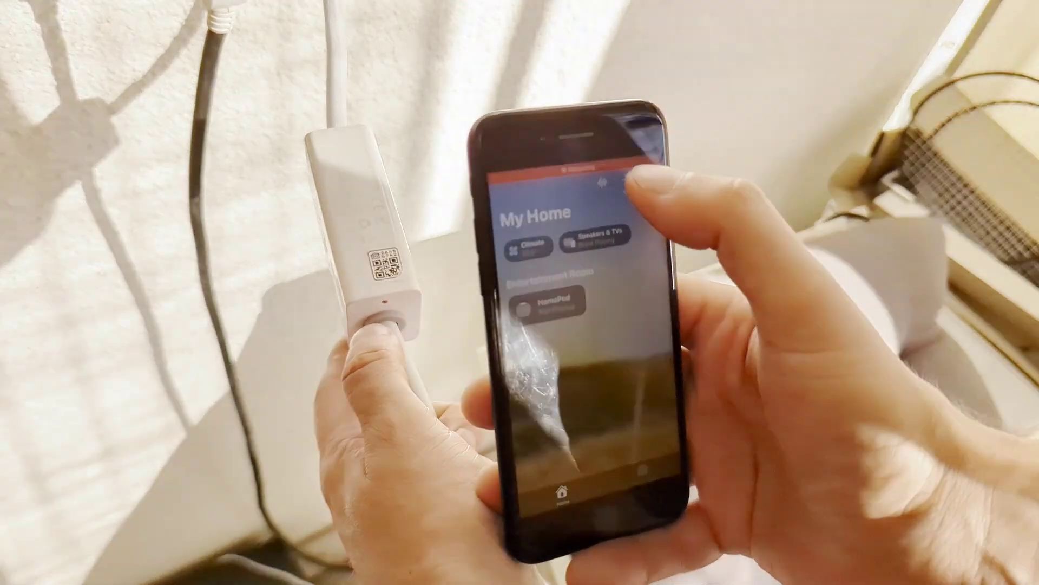
# Add the detected EVVR Switch as a new accessory in Apple Home
pyautogui.click(611, 181)
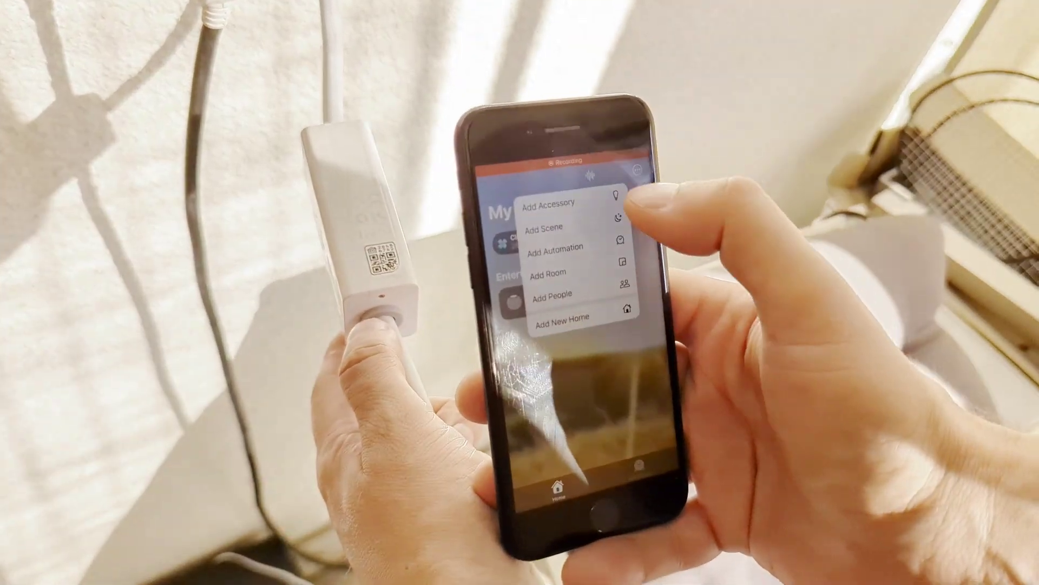
pyautogui.click(558, 199)
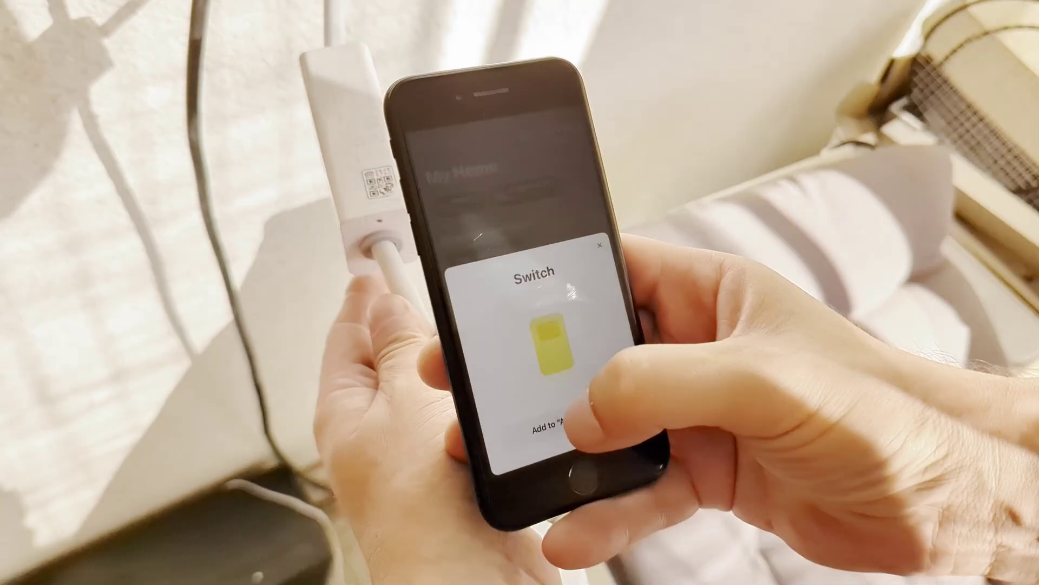
pyautogui.click(563, 428)
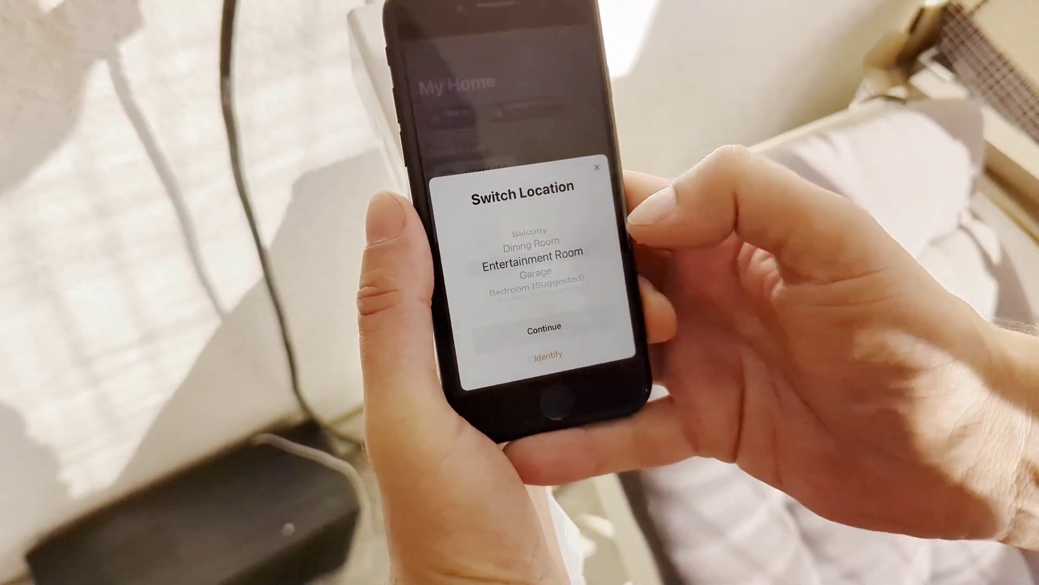
# Open the EVVR-SPC-001R plug's card and scroll to its room, display and favourites settings
pyautogui.scroll(-2, 533, 265)
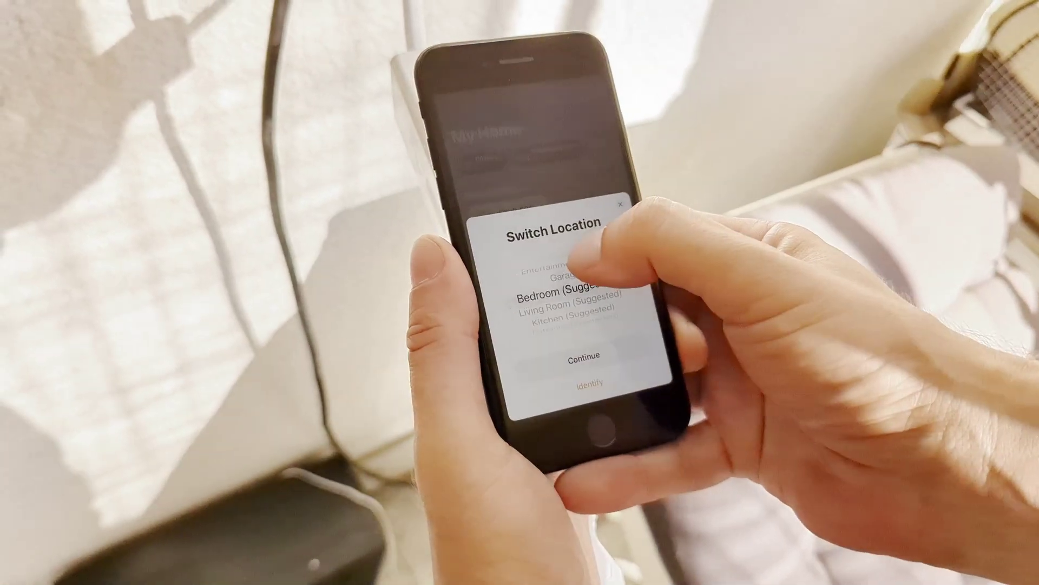
pyautogui.scroll(-3, 574, 282)
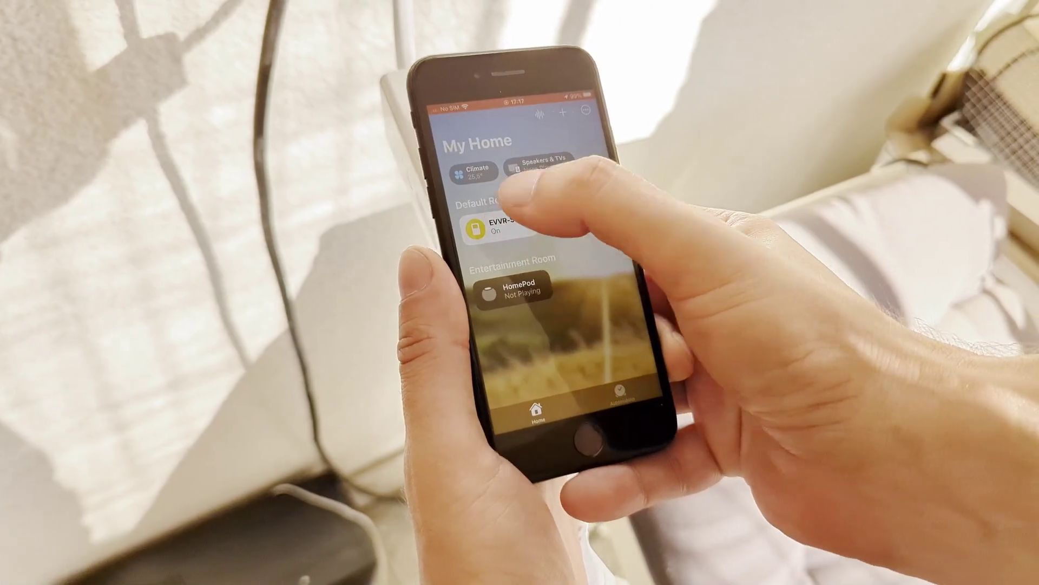
pyautogui.click(495, 228)
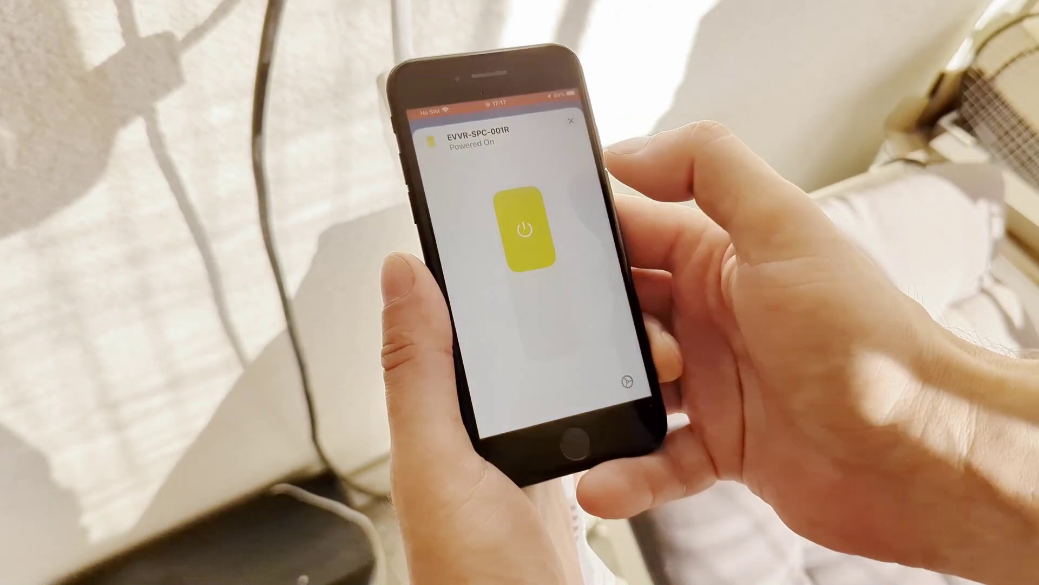
pyautogui.scroll(-5, 520, 324)
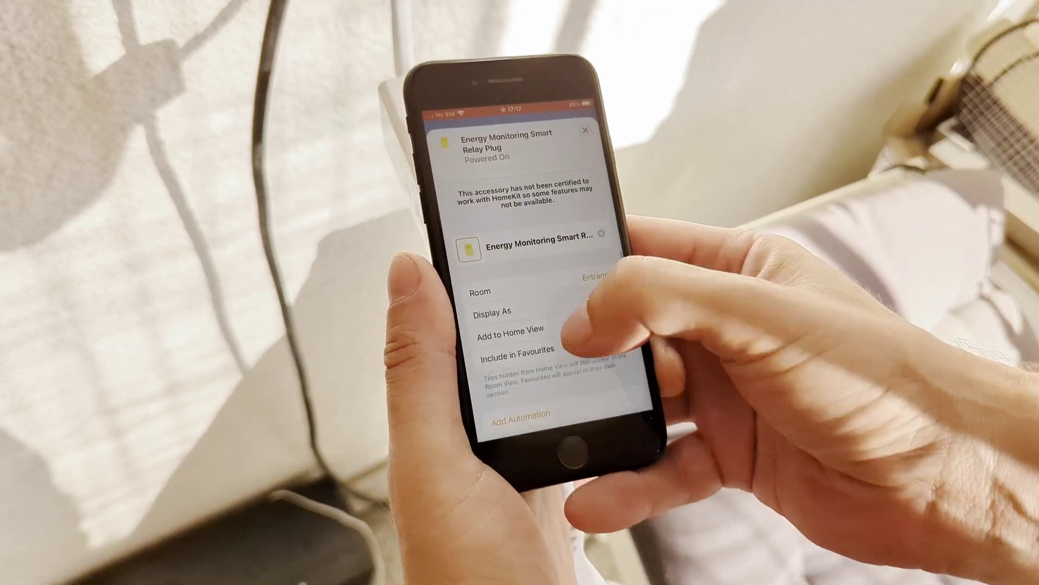
pyautogui.scroll(-5, 573, 325)
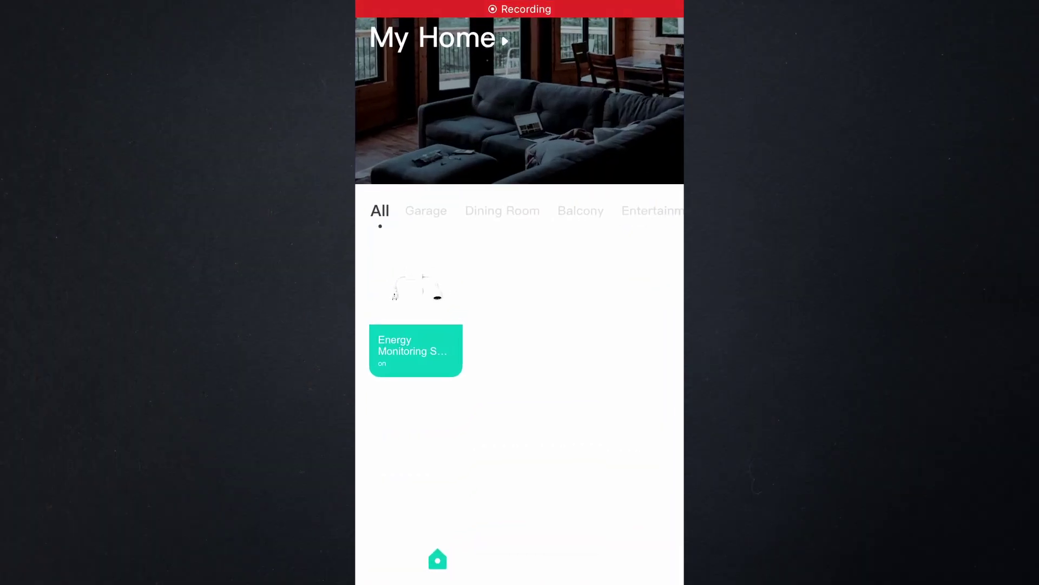
# Open the Energy Monitoring plug and switch its power off and back on
pyautogui.click(416, 350)
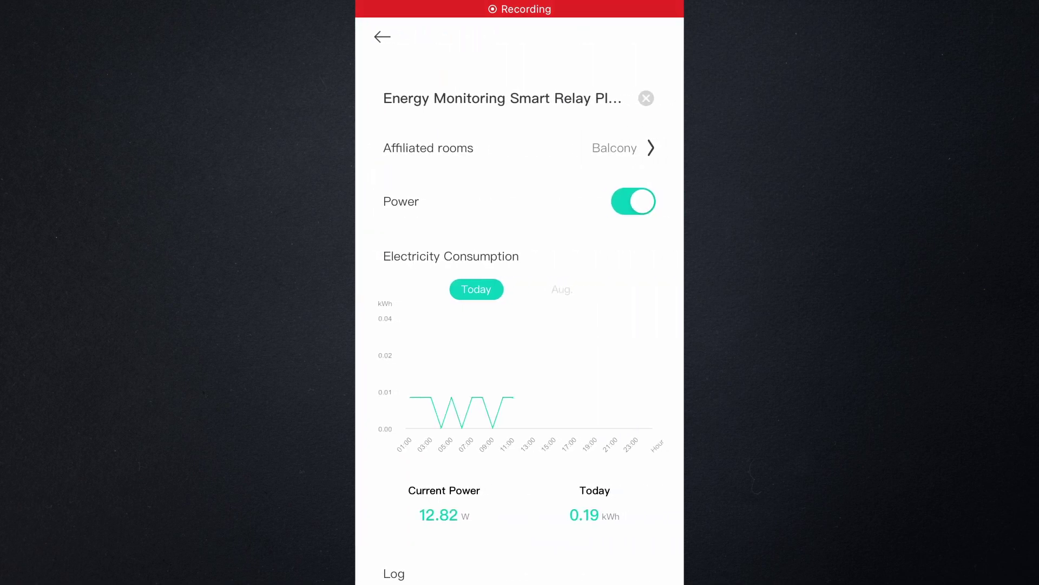
pyautogui.scroll(-2, 519, 325)
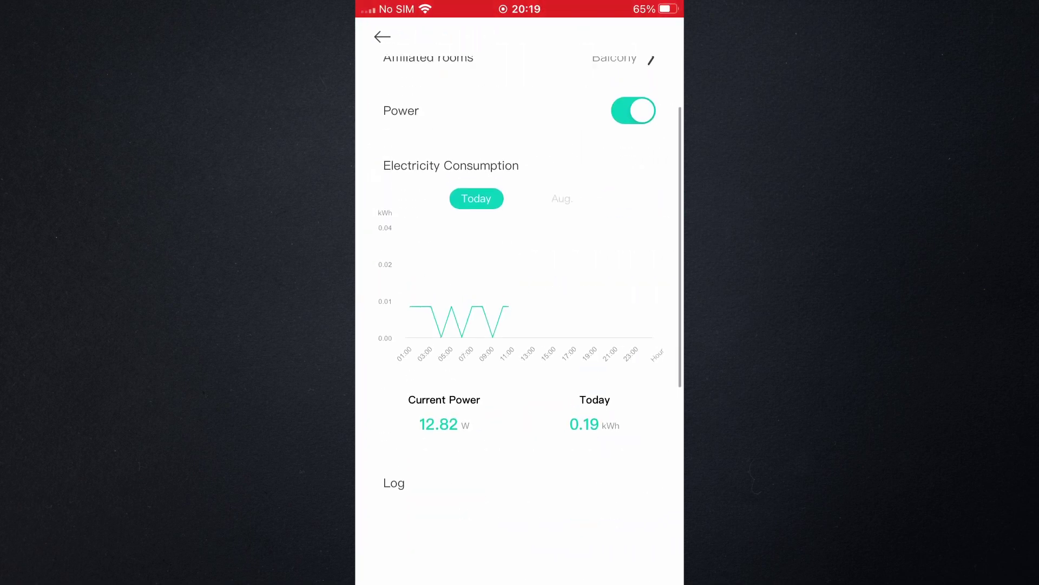
pyautogui.scroll(2, 519, 325)
pyautogui.click(633, 201)
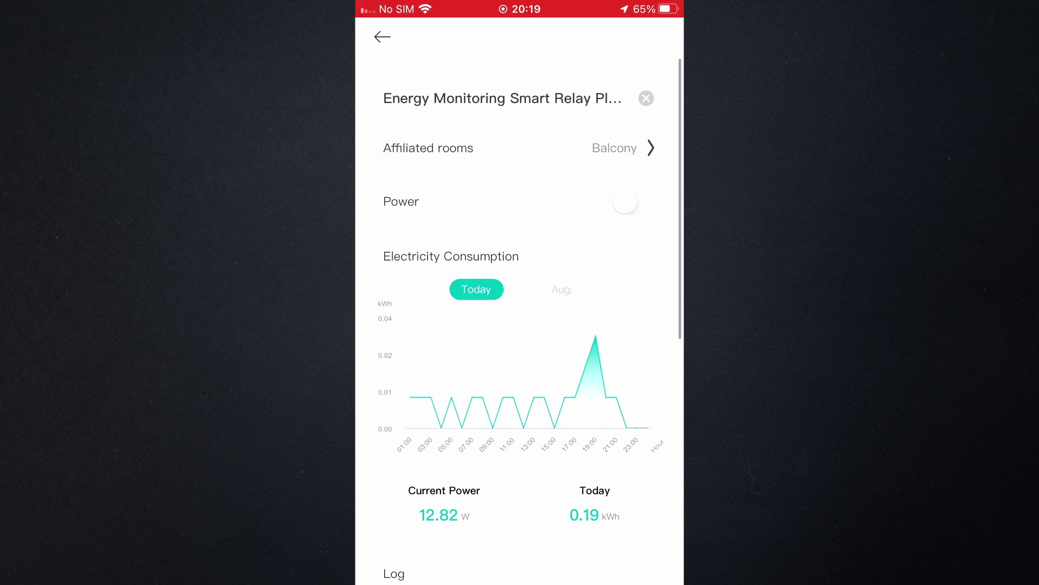
pyautogui.click(634, 201)
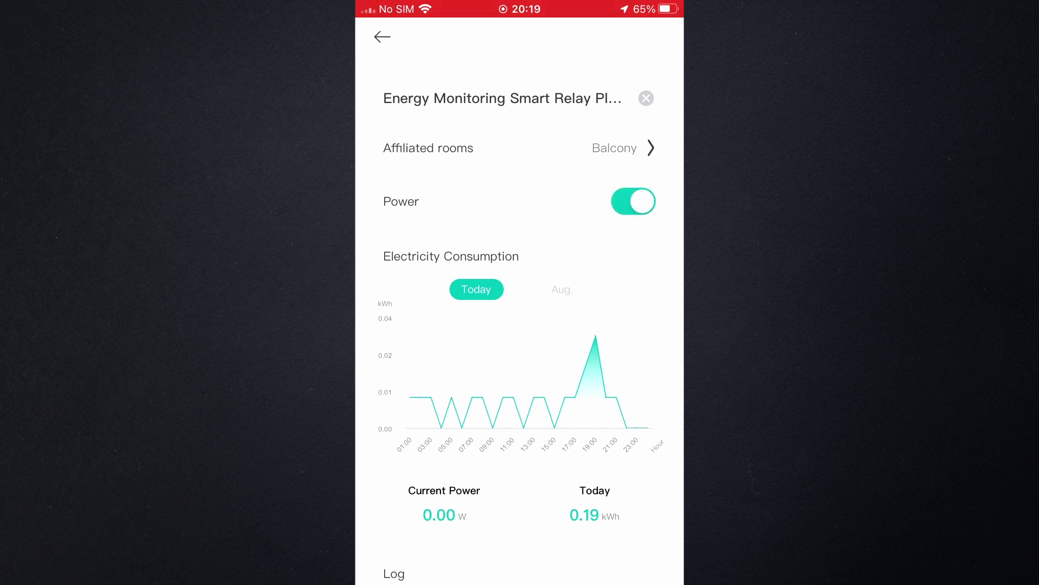
# Try the power-on configuration options OFF and ON, ending on Remain the same as before power failure
pyautogui.scroll(-10, 520, 325)
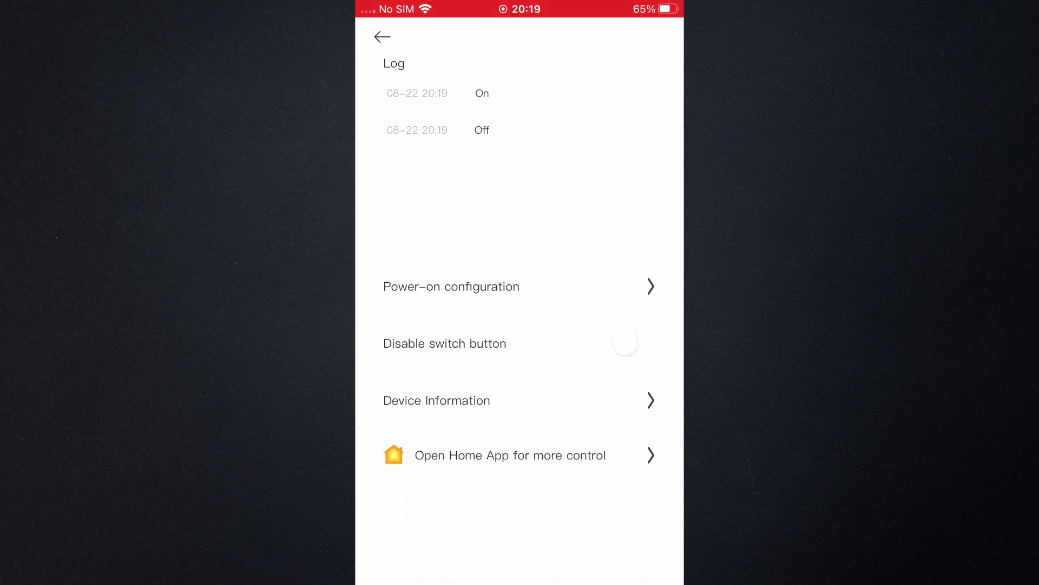
pyautogui.click(451, 286)
pyautogui.click(388, 437)
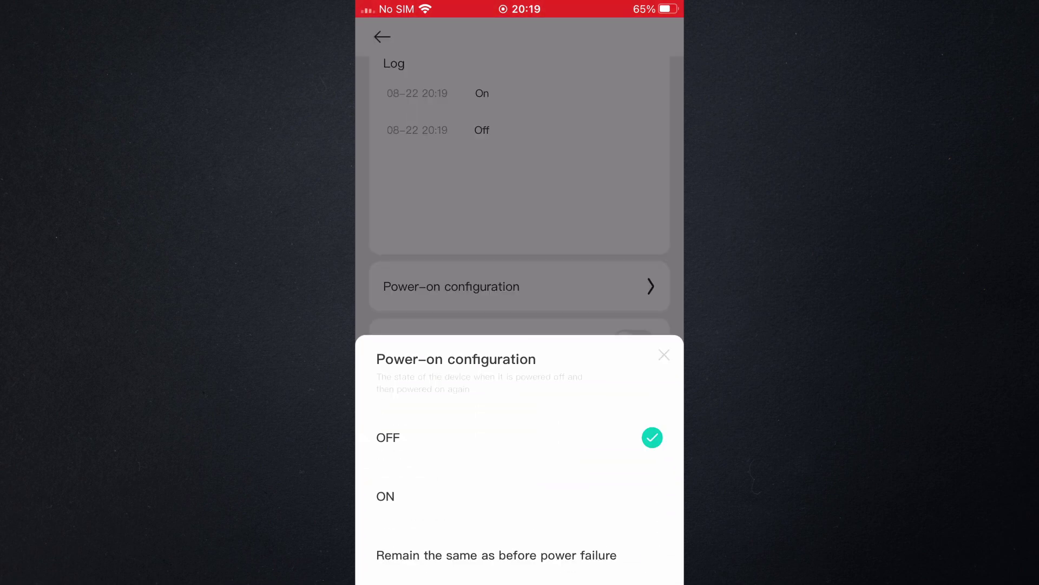
pyautogui.click(386, 496)
pyautogui.click(496, 555)
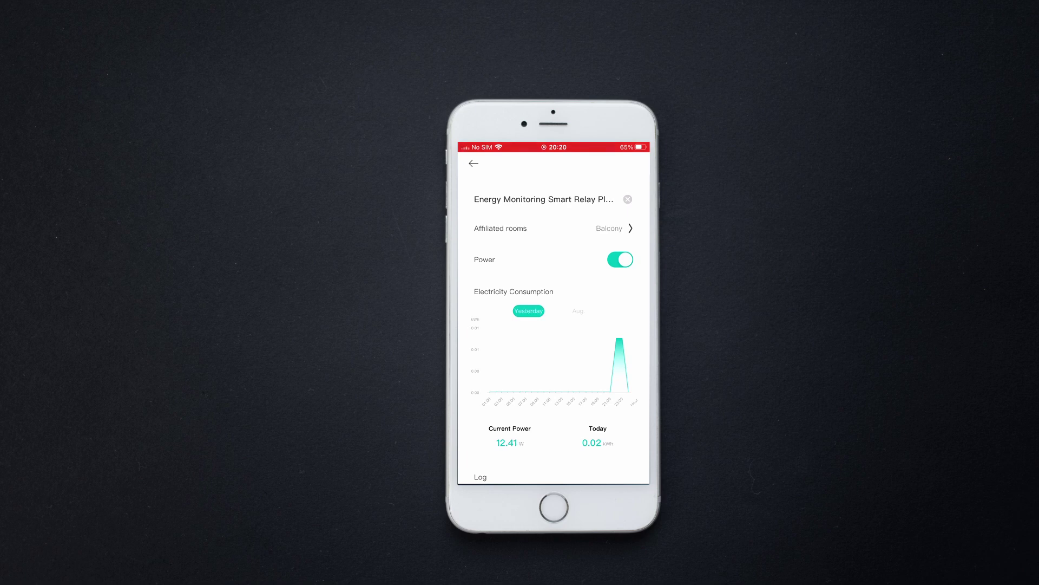
# Reopen the energy plug from My Home and view yesterday's consumption on the chart
pyautogui.scroll(-3, 552, 325)
pyautogui.scroll(3, 552, 325)
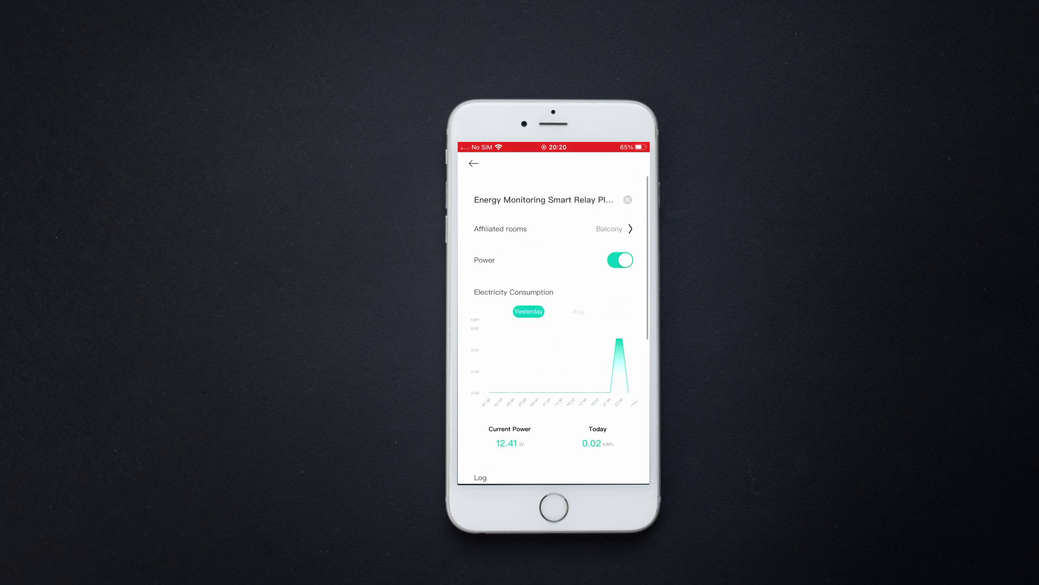
pyautogui.click(474, 163)
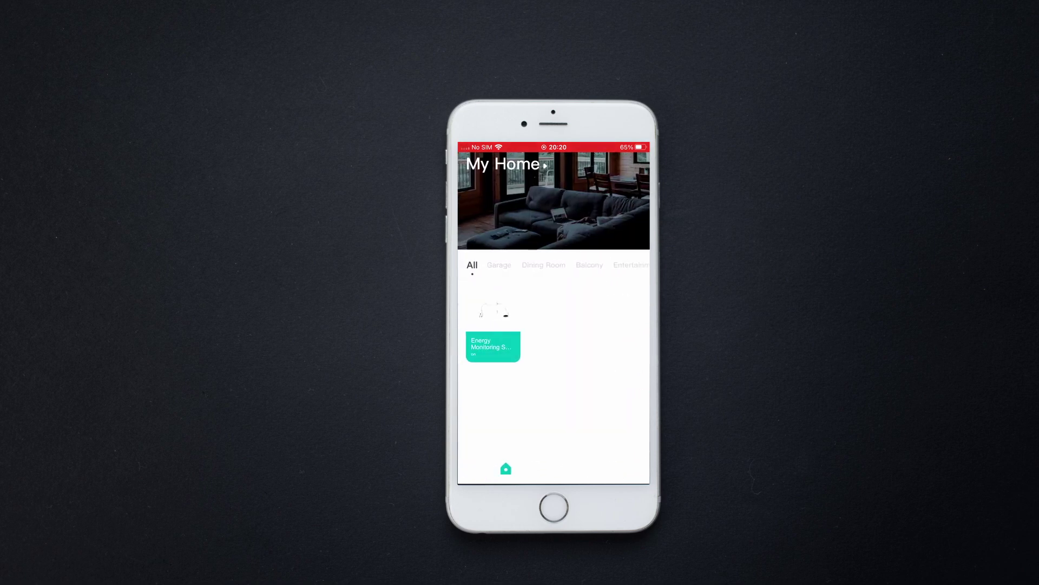
pyautogui.click(492, 347)
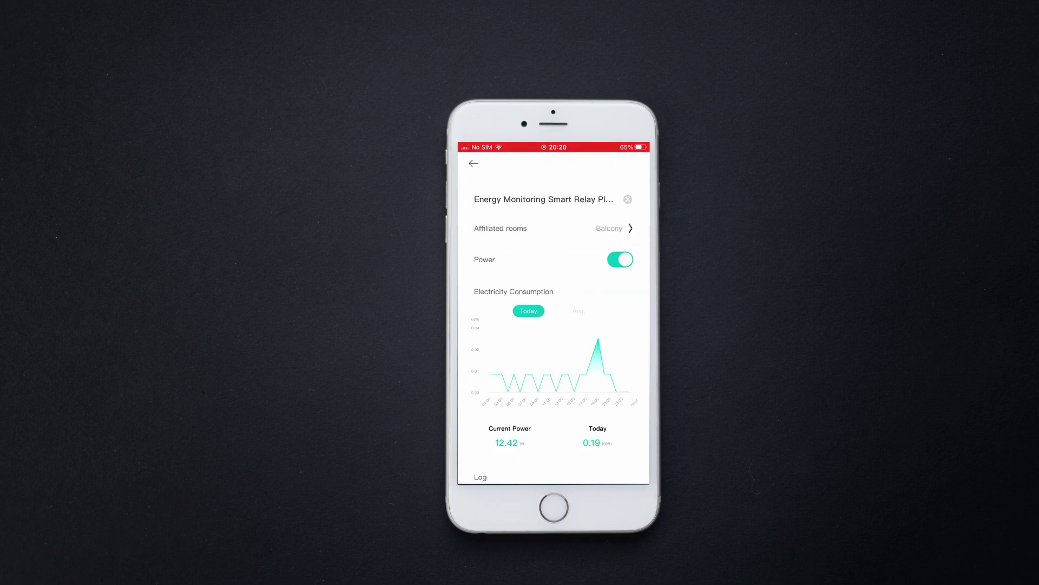
pyautogui.moveTo(503, 363); pyautogui.dragTo(595, 363)
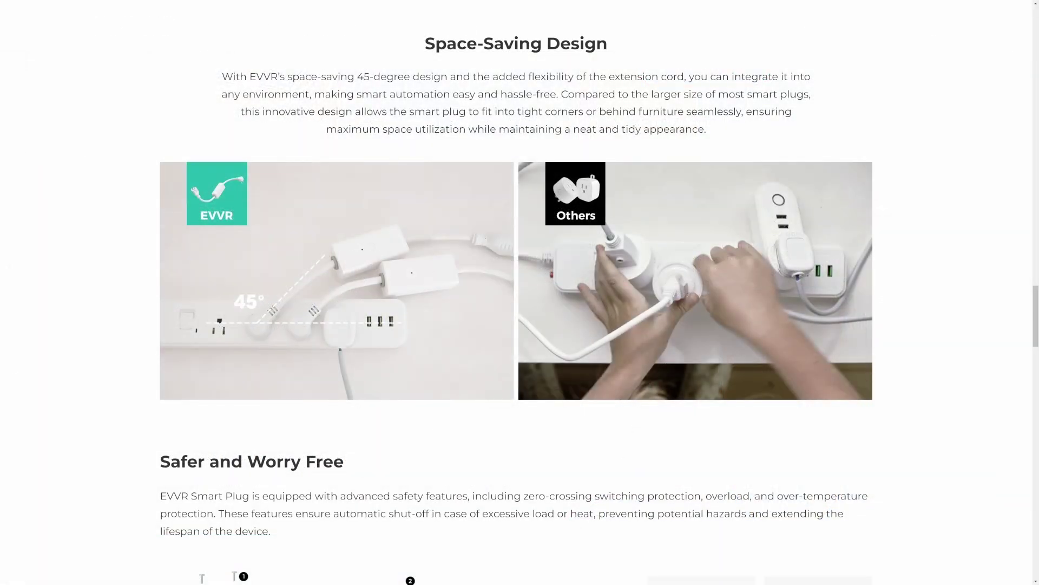
# Scroll the product page to Designing for Safety and highlight its description text
pyautogui.scroll(-6, 516, 292)
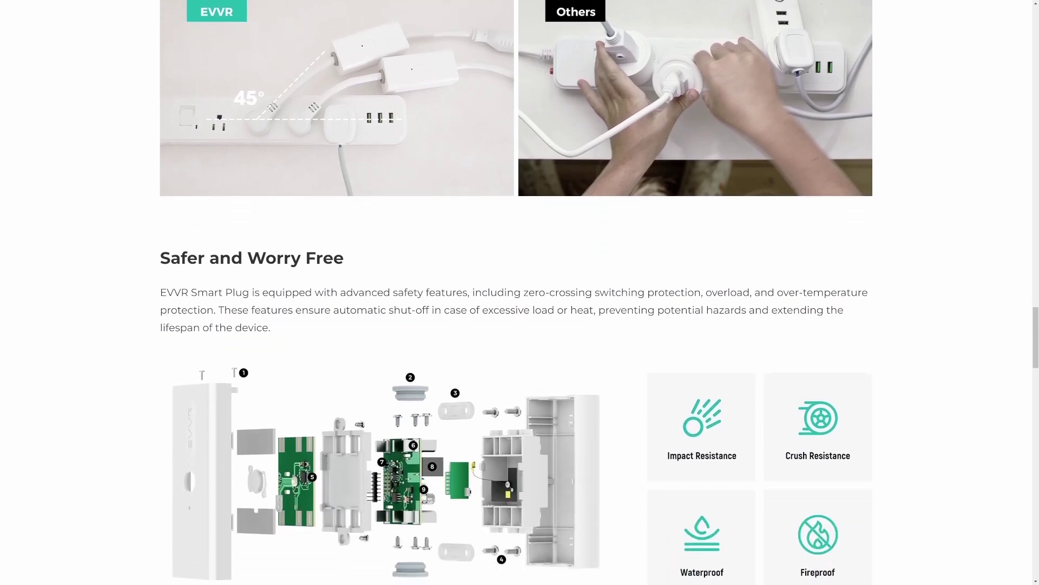
pyautogui.scroll(-2, 516, 292)
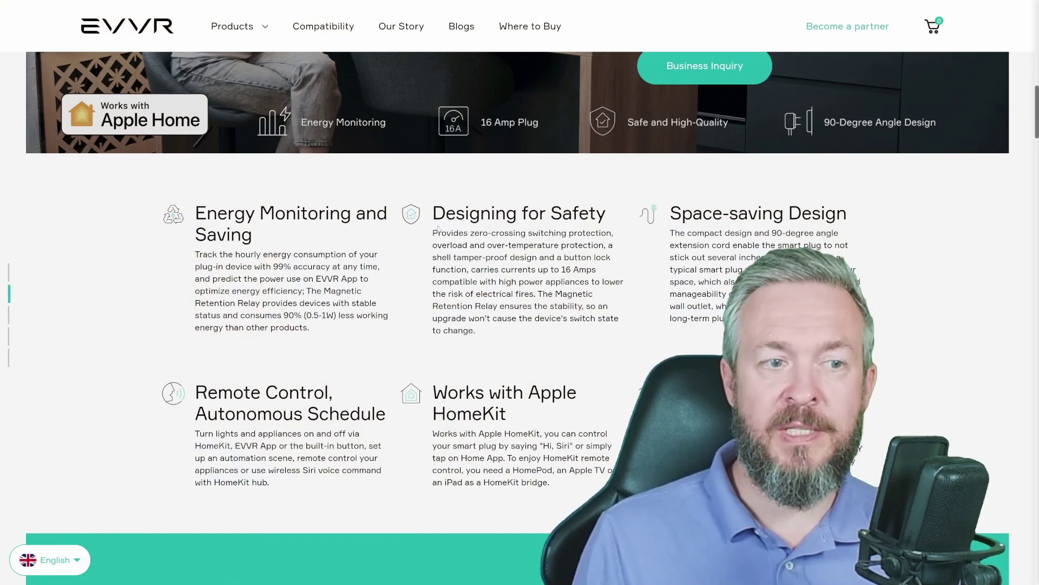
pyautogui.moveTo(438, 228); pyautogui.dragTo(581, 270)
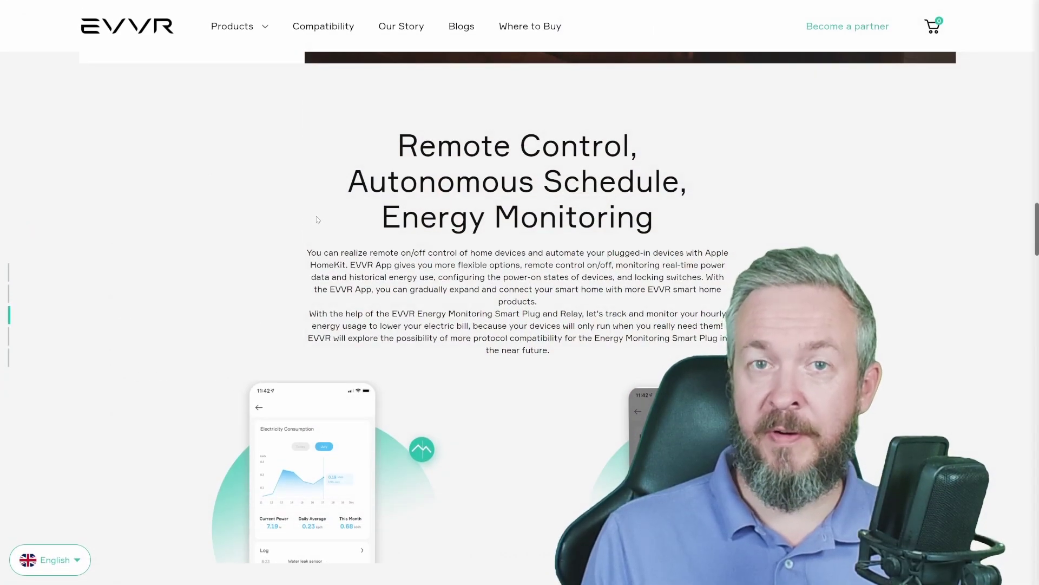
# Scroll past the High Compatibility and Safety sections to Energy Saving and Automation
pyautogui.scroll(-4, 318, 219)
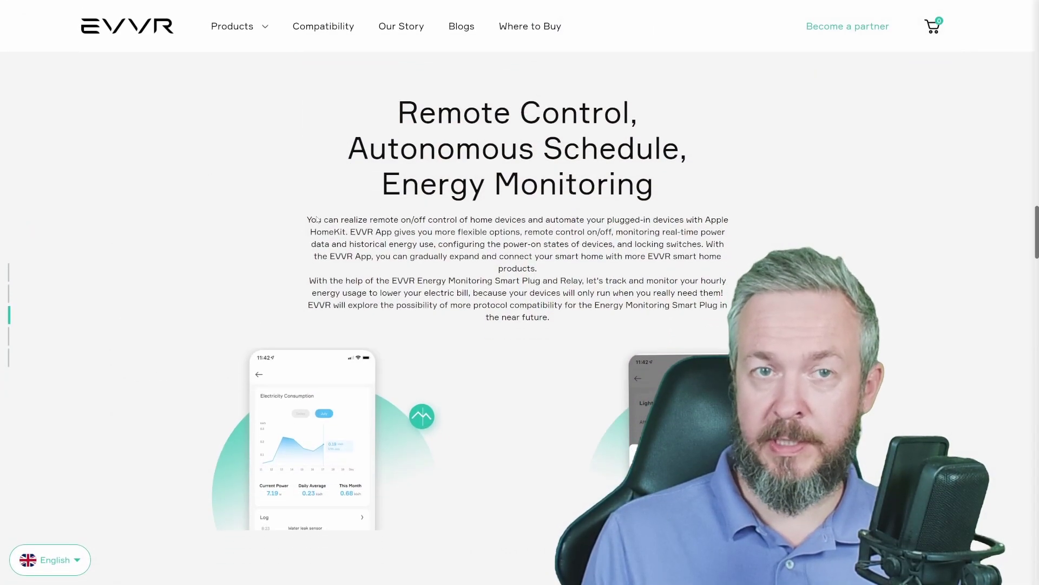
pyautogui.scroll(-6, 316, 214)
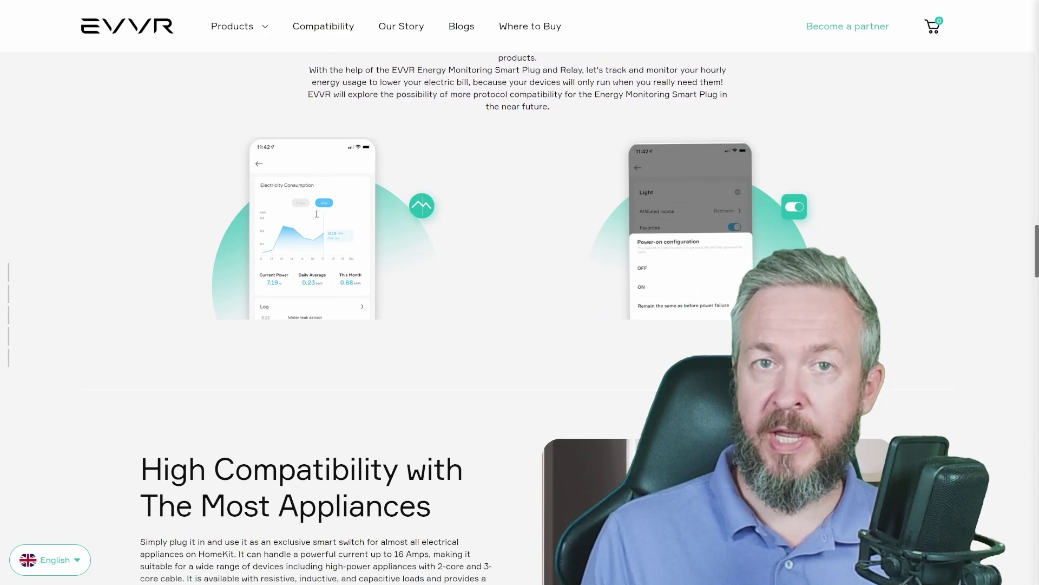
pyautogui.scroll(-1, 317, 215)
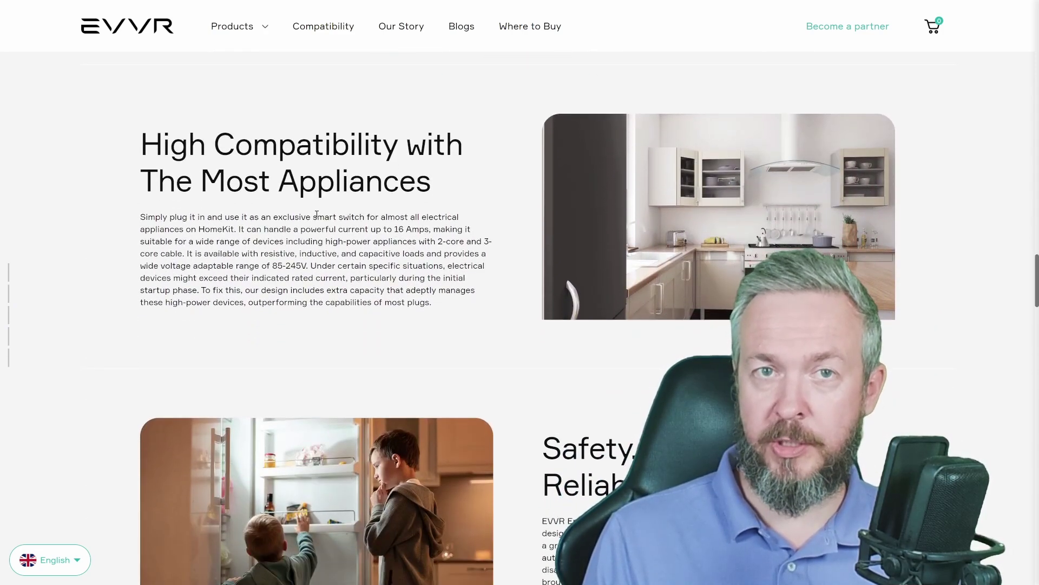
pyautogui.scroll(-5, 317, 214)
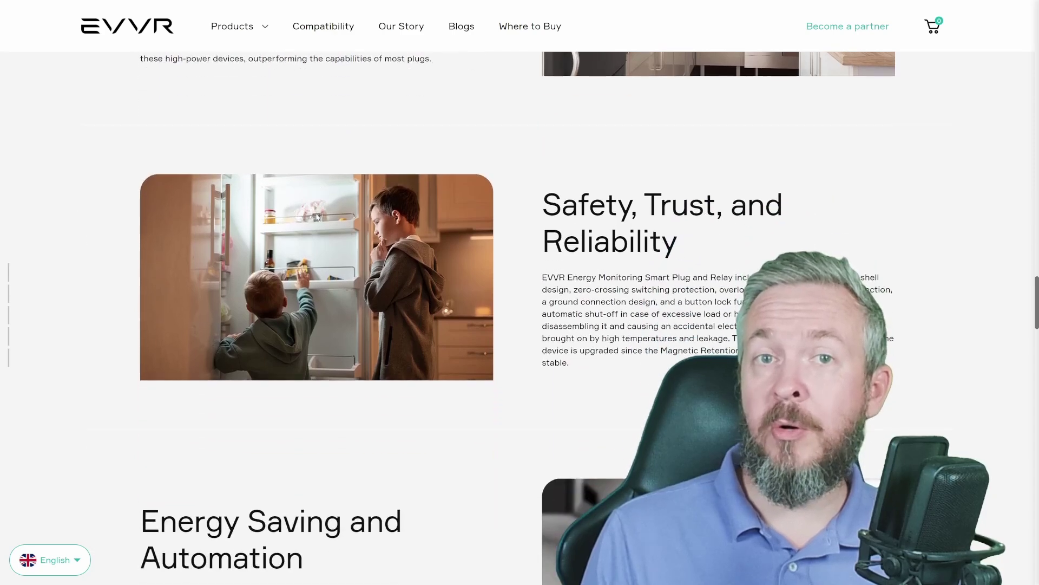
pyautogui.scroll(-6, 317, 217)
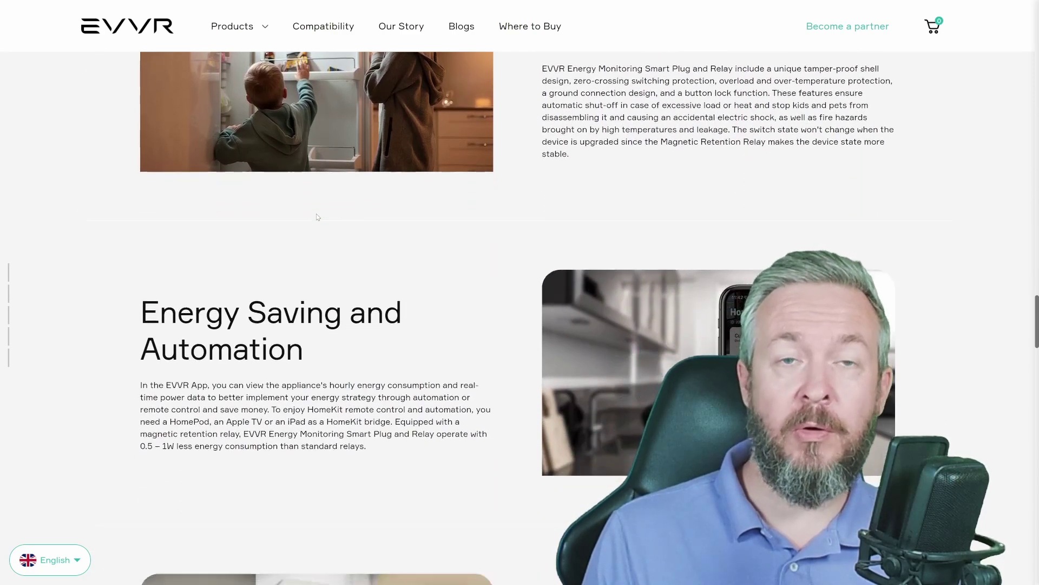
pyautogui.scroll(-3, 318, 216)
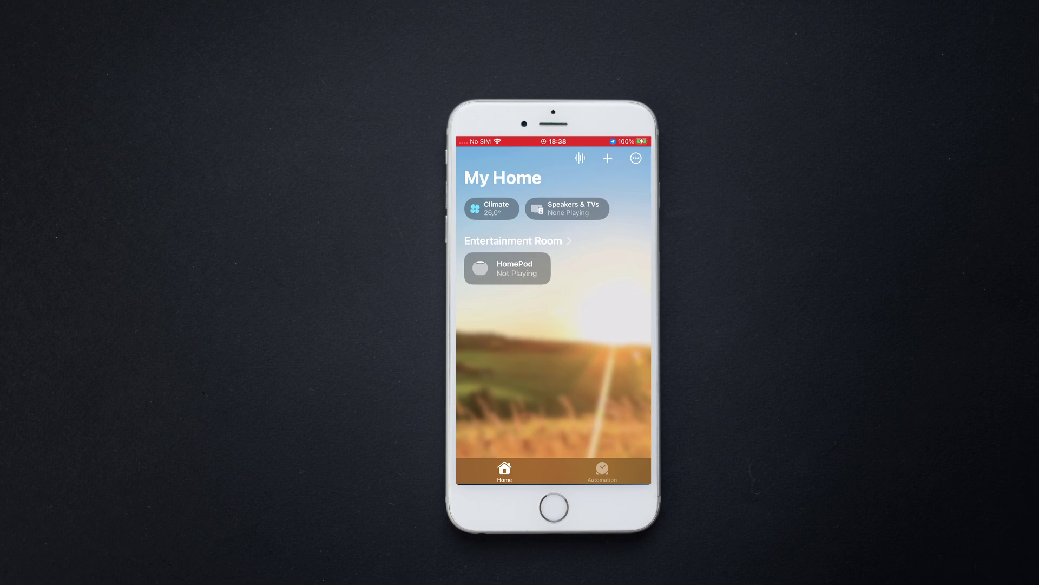
# Leave Apple Home and launch the EVVR app from the iPhone home screen
pyautogui.click(554, 508)
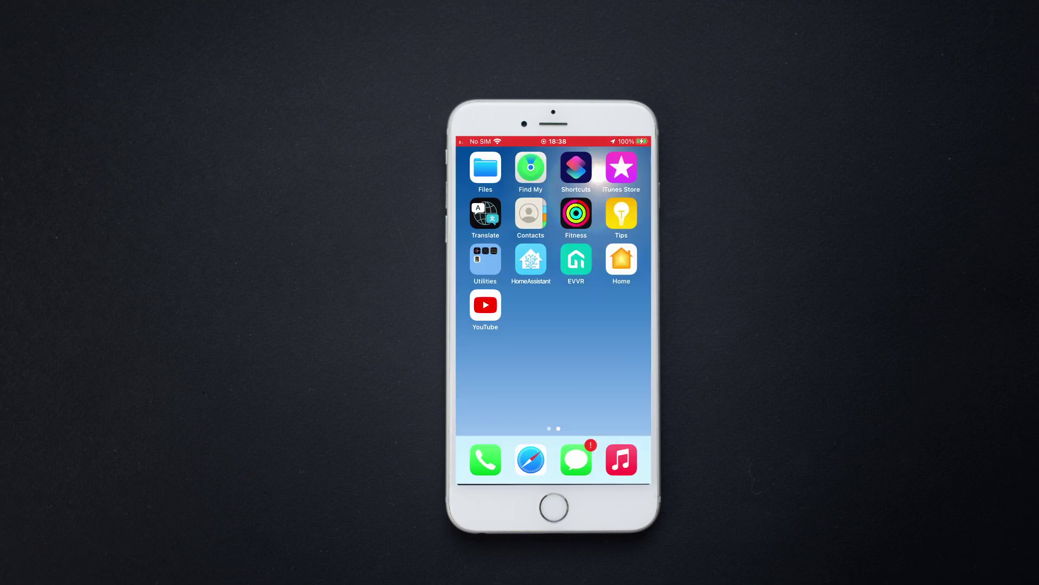
pyautogui.click(576, 258)
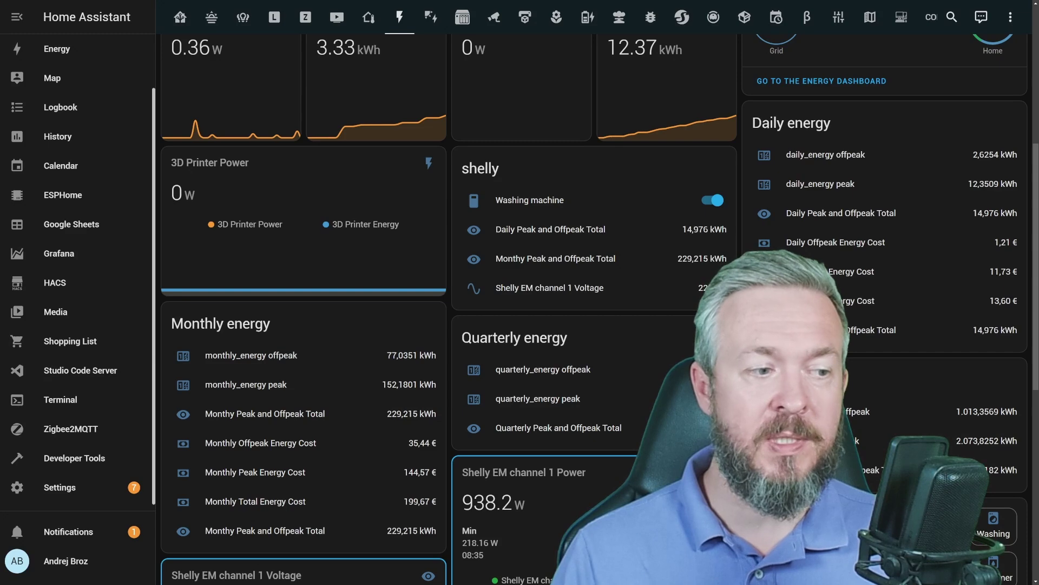
# Configure the discovered EVVR-SPC-001R with its HomeKit pairing code and assign it to the Balcony area
pyautogui.click(60, 533)
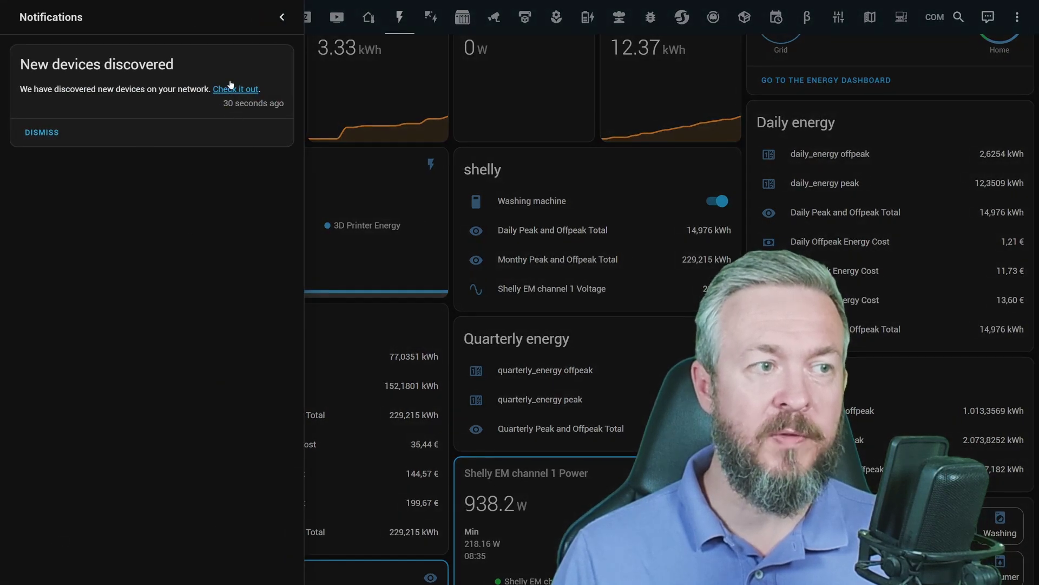
pyautogui.click(230, 90)
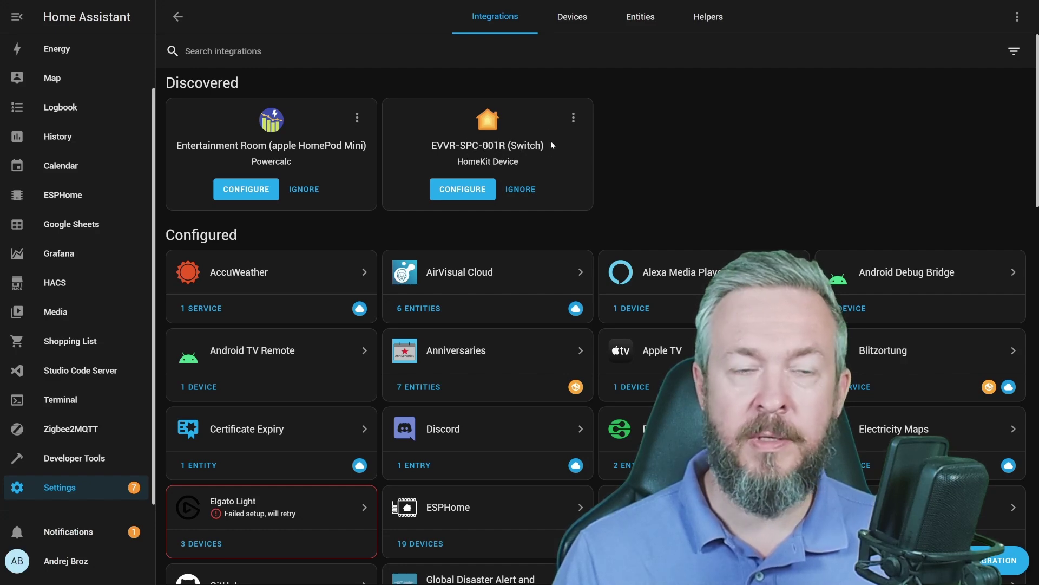
pyautogui.click(450, 191)
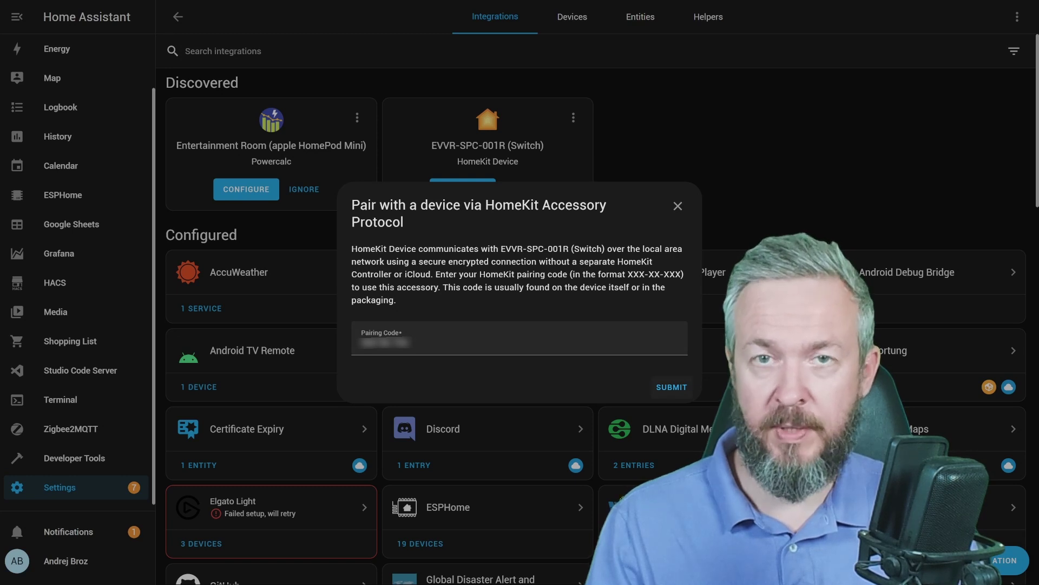
pyautogui.click(671, 387)
pyautogui.click(523, 322)
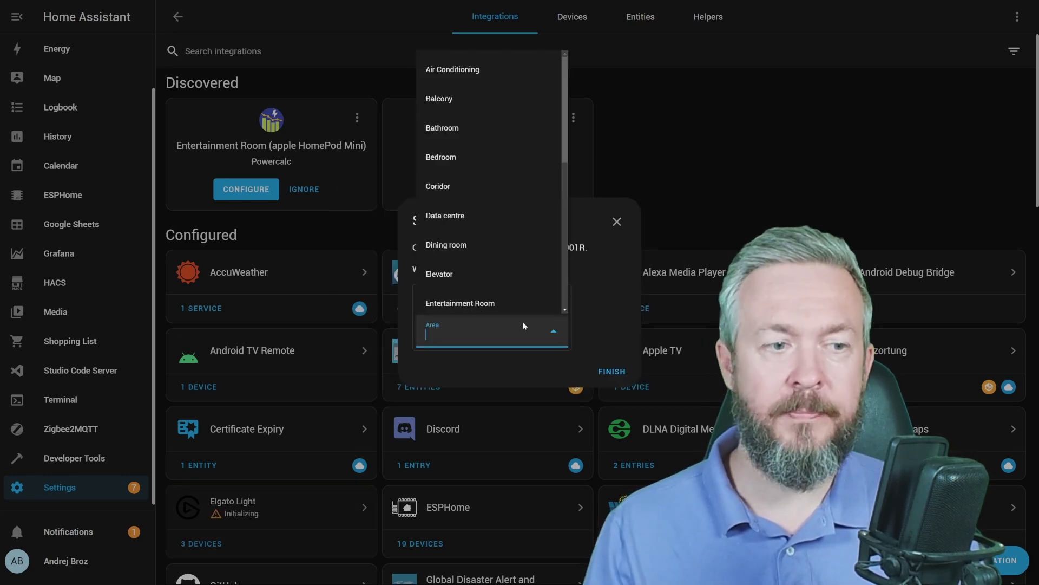
pyautogui.click(489, 100)
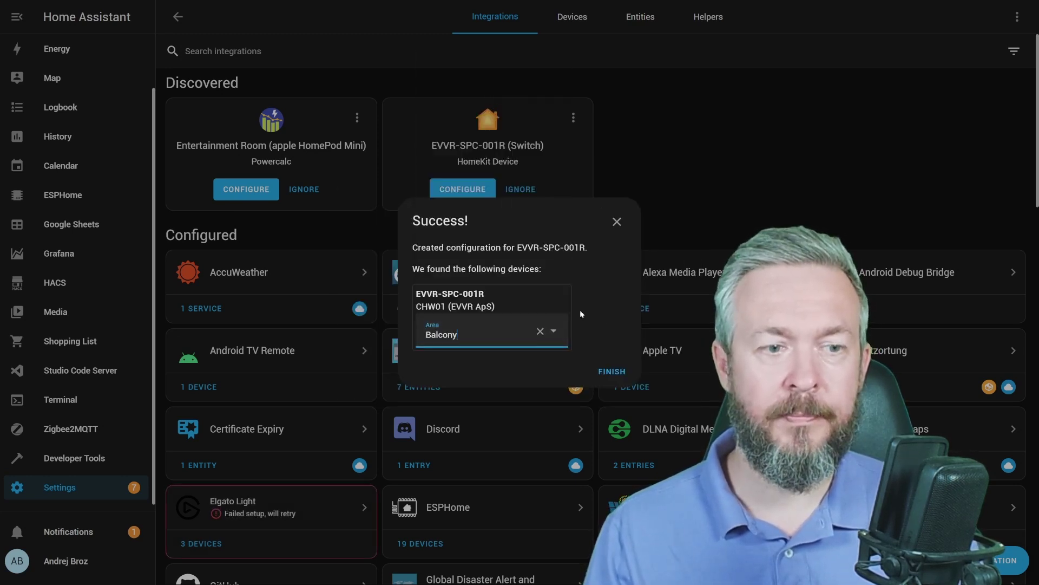
pyautogui.click(618, 371)
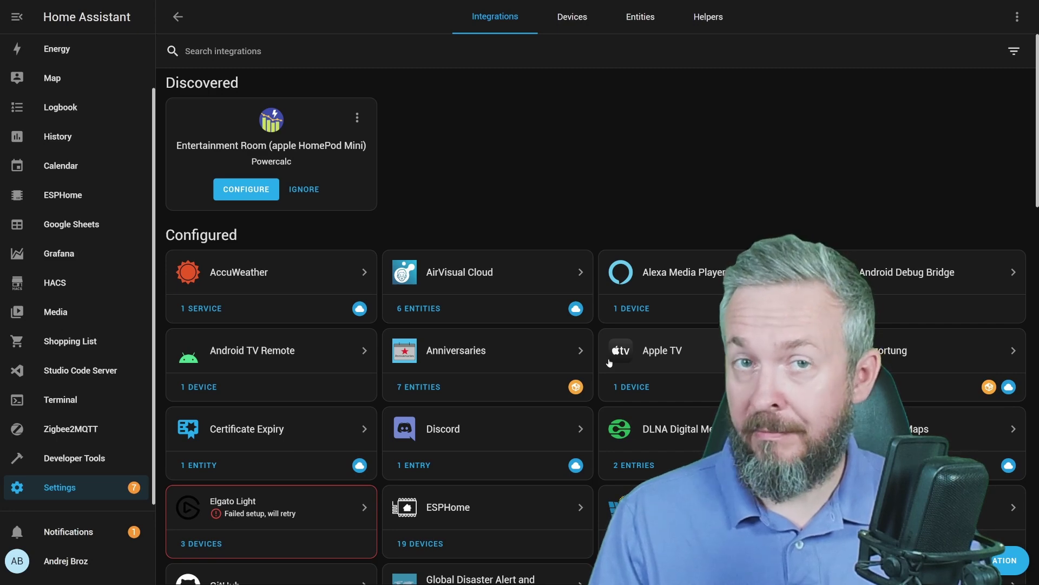
# Open the HomeKit Device integration and the EVVR-SPC-001R device page
pyautogui.scroll(-7, 609, 363)
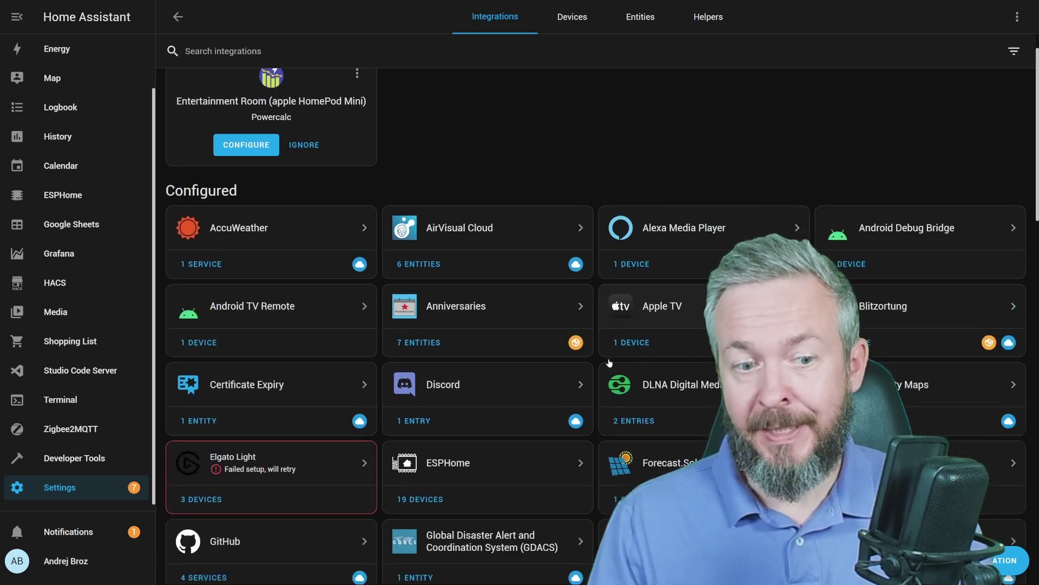
pyautogui.click(674, 381)
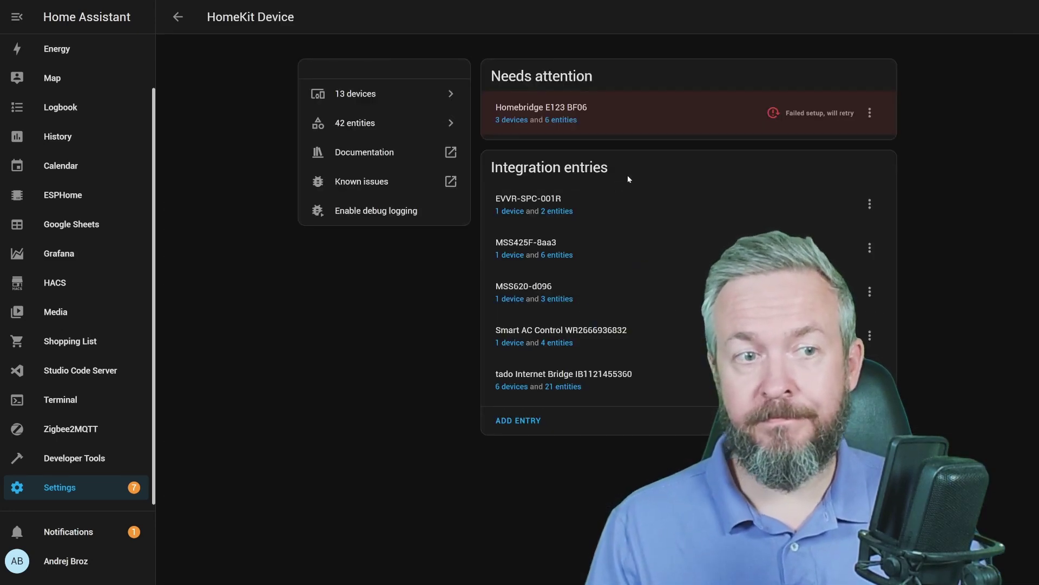
pyautogui.click(509, 218)
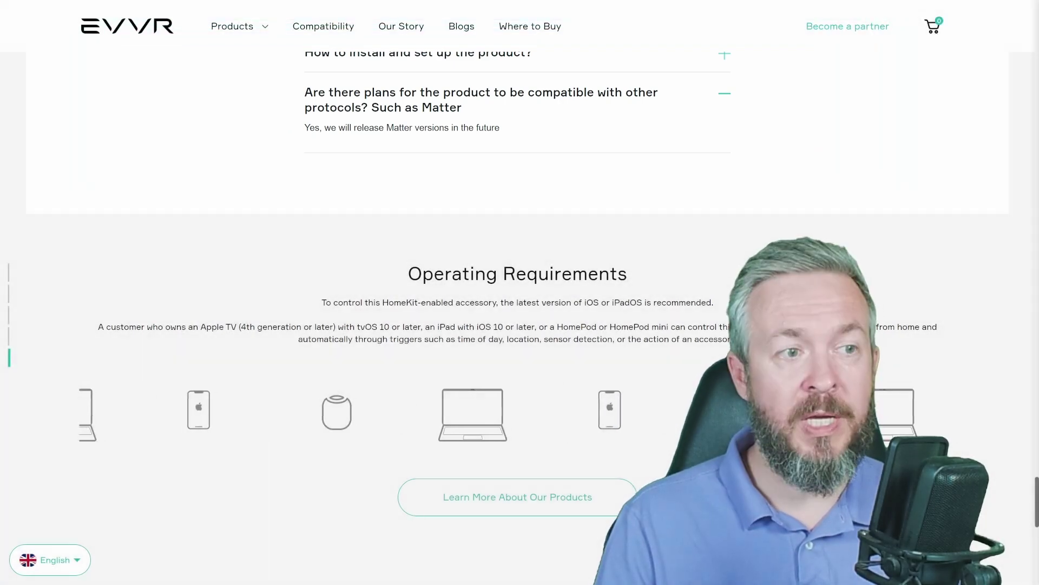
# Select the FAQ answer 'Yes, we will release Matter versions in the future.'
pyautogui.moveTo(304, 128); pyautogui.dragTo(502, 134)
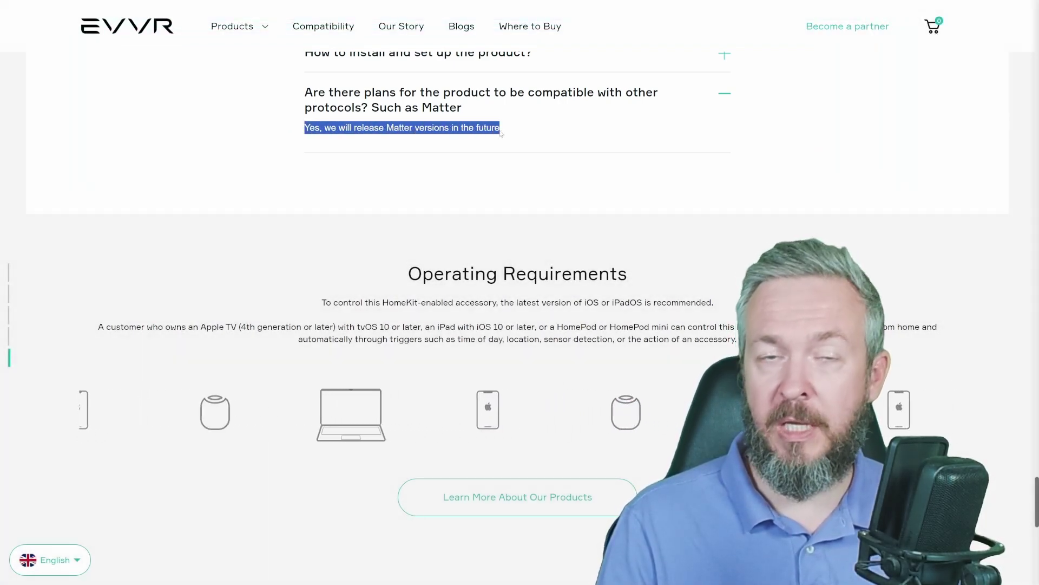